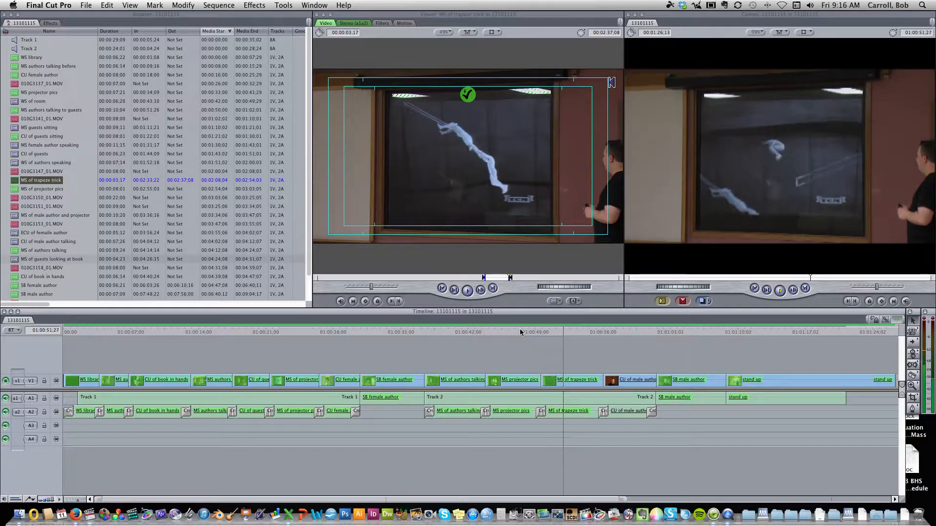
- Delete the A2 cross fade before the MS of trapeze trick audio and play the clip's marked section in the Viewer
key("space")
left_click(541, 412)
key("Delete")
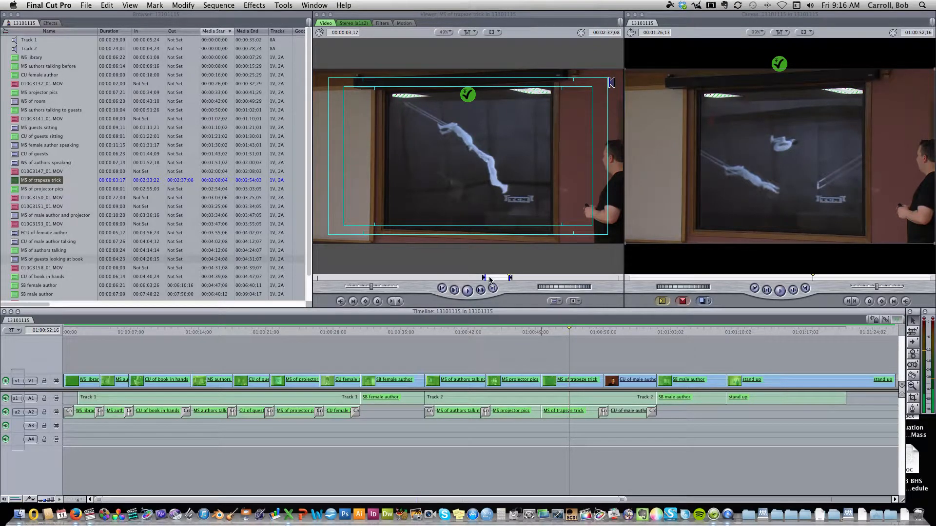
left_click(494, 187)
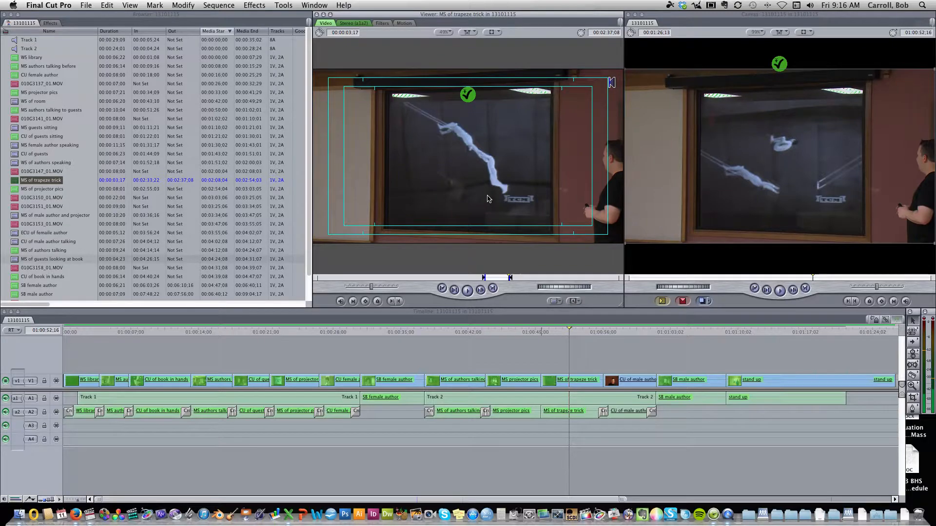
key("shift+backslash")
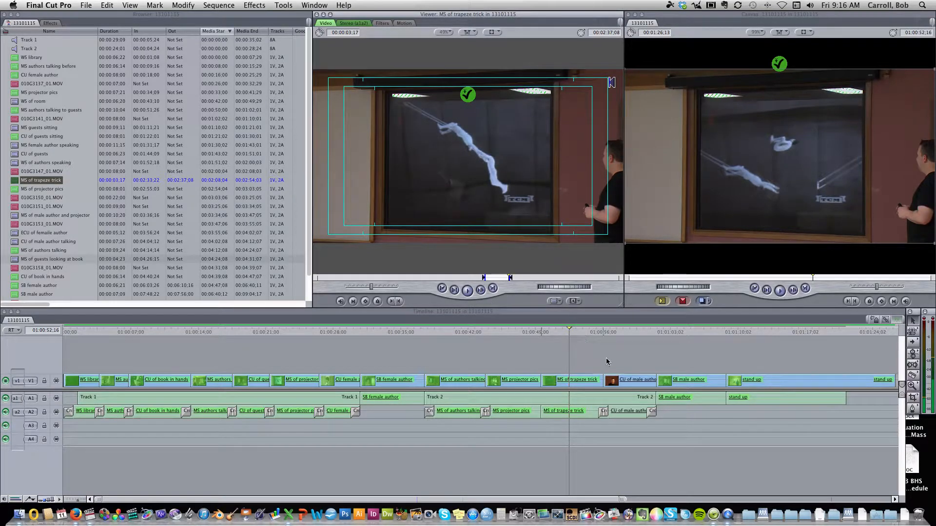
- Delete the MS of trapeze trick video, its A2 audio and the cross fade before CU of male author, leaving the gap
left_click(583, 384)
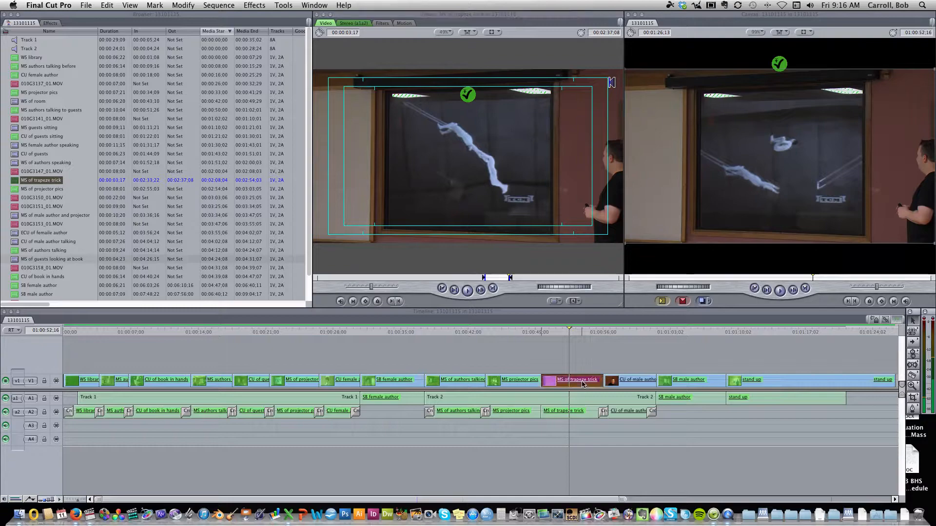
key("Delete")
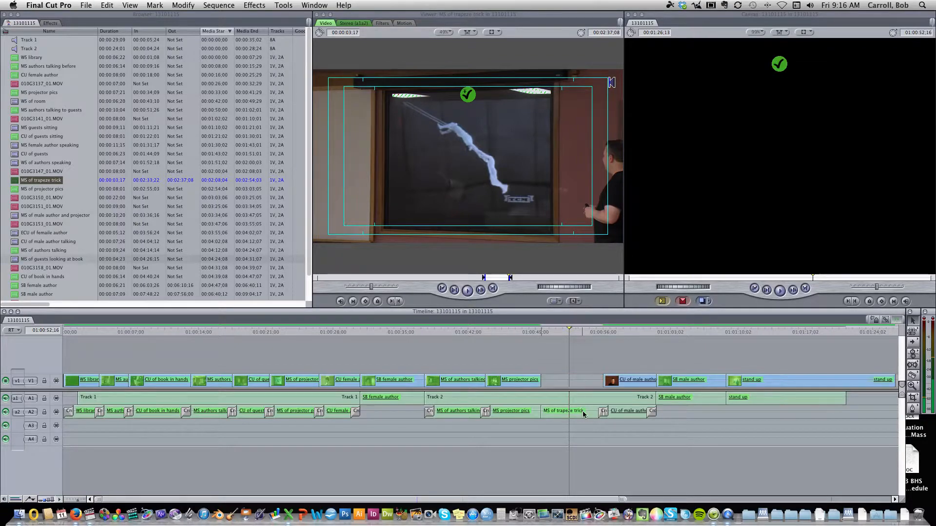
left_click(604, 412)
key("Delete")
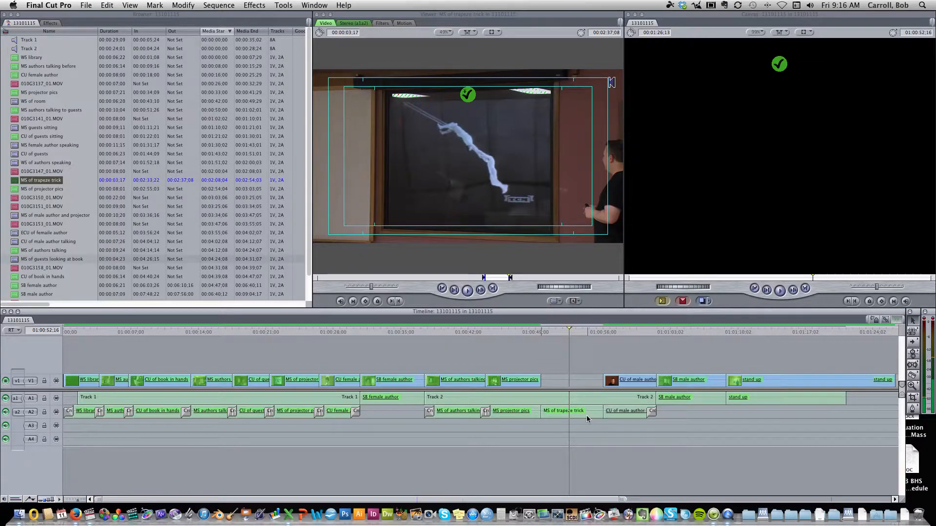
left_click(586, 415)
key("Delete")
- Play the end of MS projector pics, park the playhead at its out point (01:00:49;17) and cut the Track 2 audio there
left_click_drag(538, 332, 520, 333)
key("space")
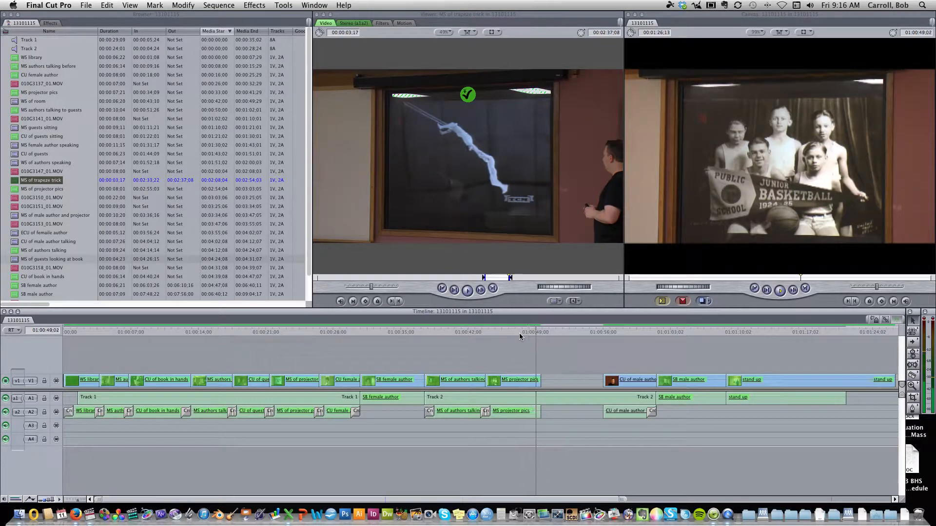
left_click(529, 333)
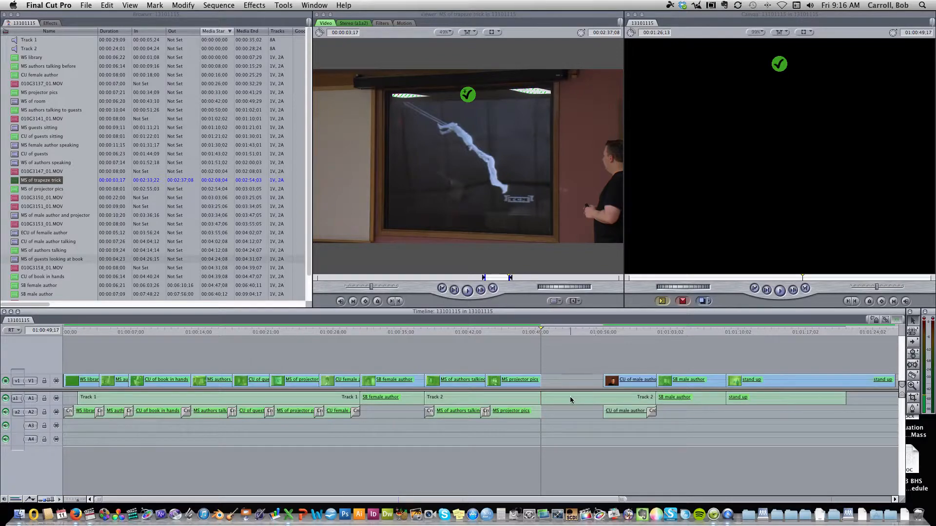
key("b")
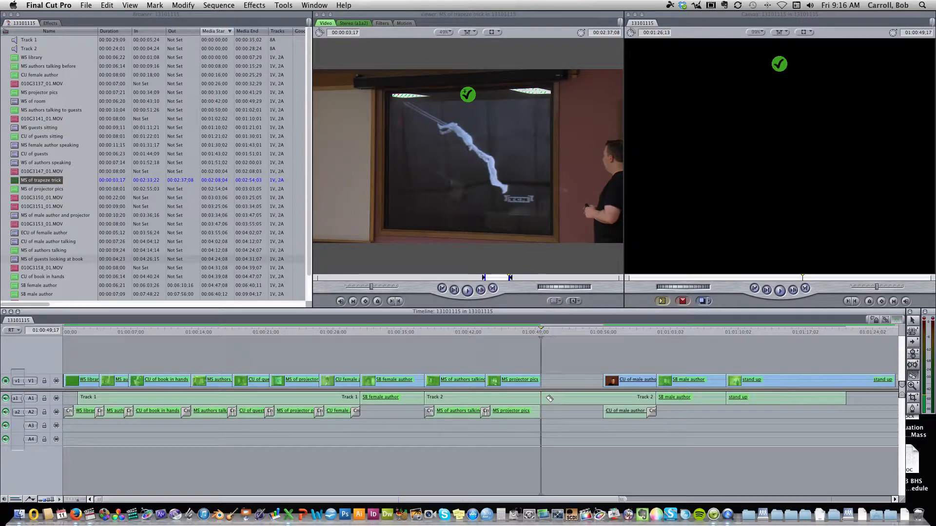
left_click(542, 397)
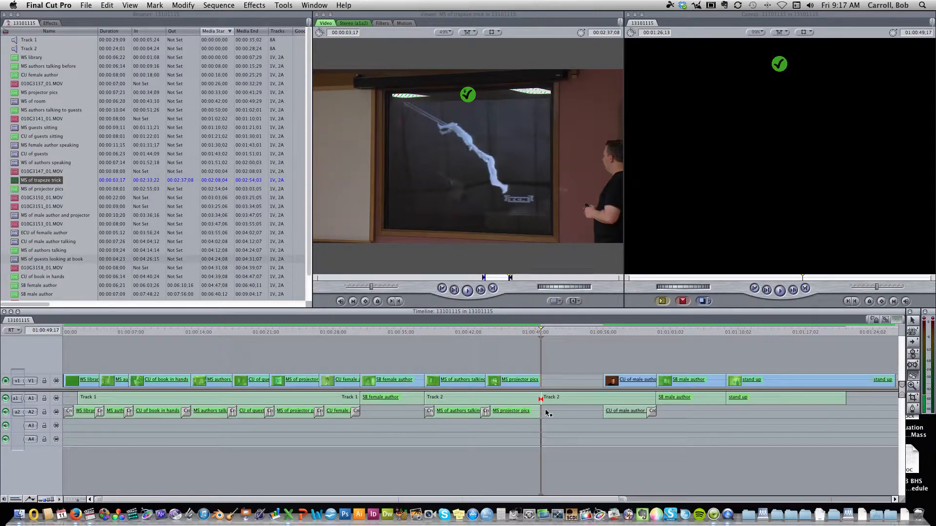
key("a")
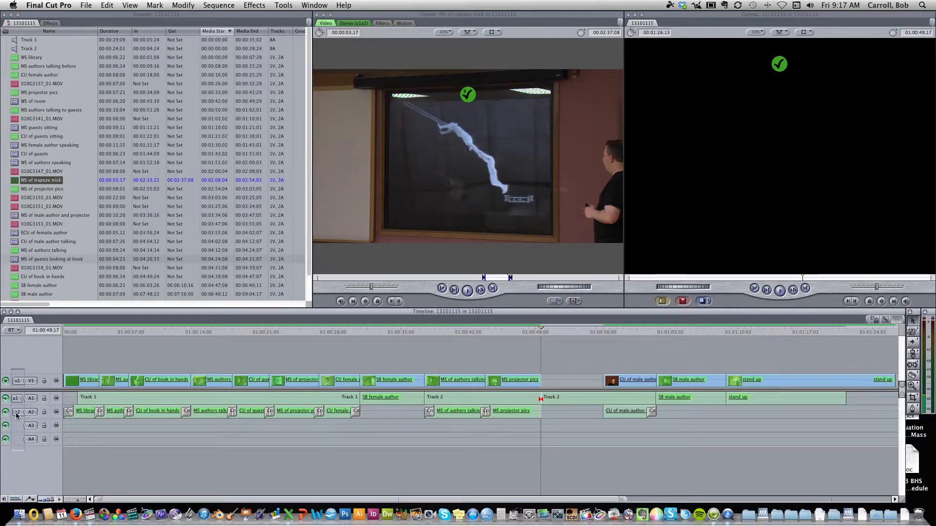
- Patch source audio a2 to track A3 and insert the marked MS of trapeze trick clip at the playhead
left_click_drag(17, 413, 17, 425)
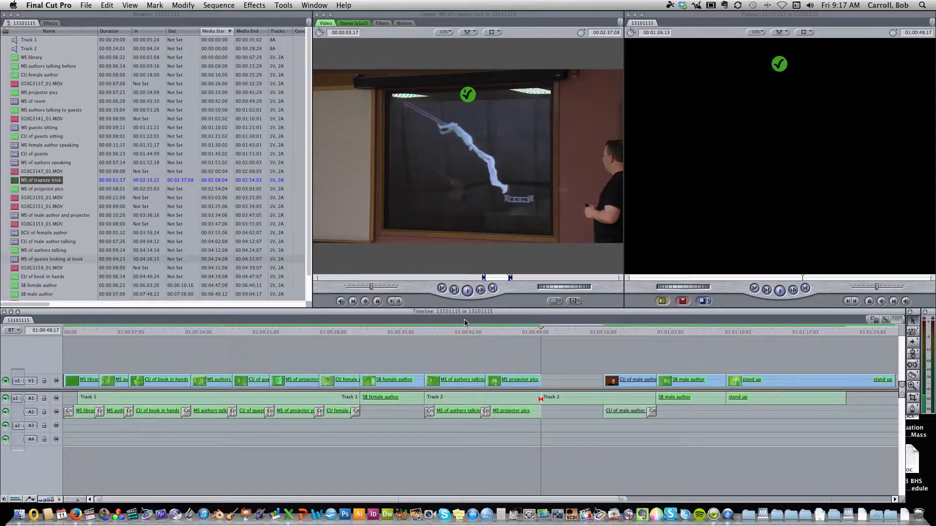
left_click(575, 396)
key("F9")
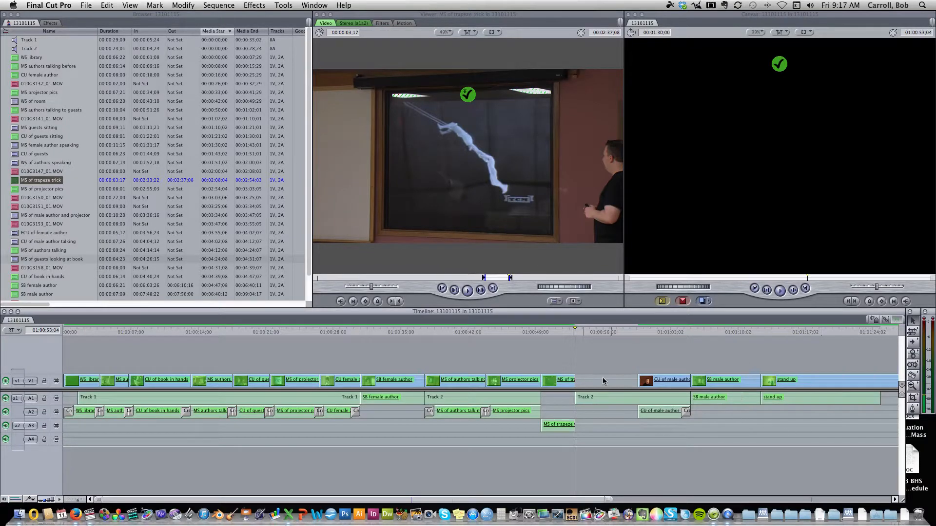
- Extend the trapeze clip's video and A3 audio to the start of CU of male author, and its audio start back under MS projector pics
left_click_drag(575, 381, 637, 381)
left_click_drag(575, 424, 637, 425)
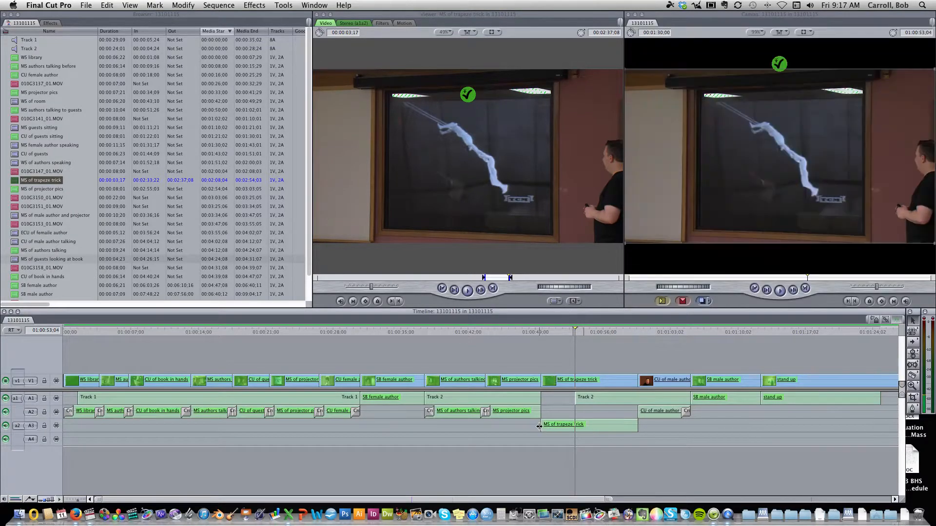
left_click_drag(539, 427, 515, 427)
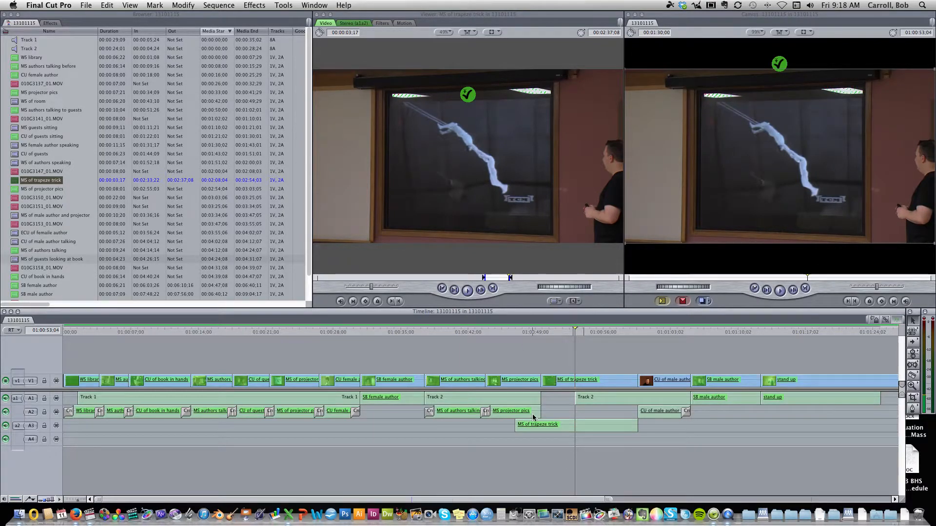
- Play the sequence from the start of the A3 trapeze audio into the trapeze shot
left_click(517, 332)
key("space")
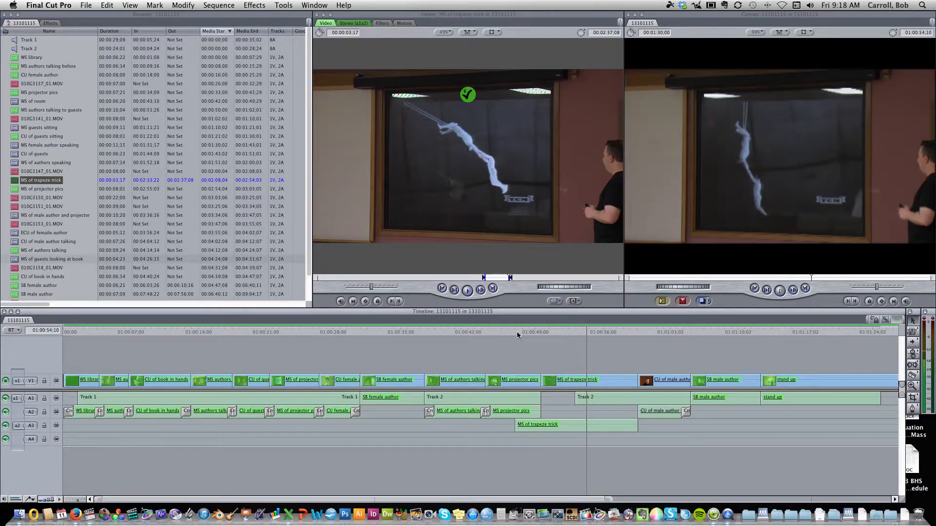
key("space")
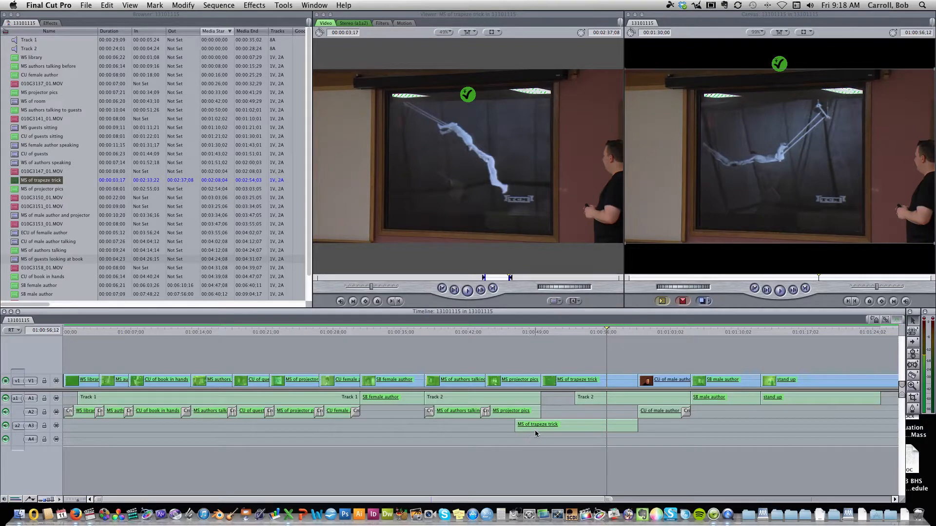
- Turn on clip overlays in the timeline and enlarge the tracks to the largest height
left_click(29, 500)
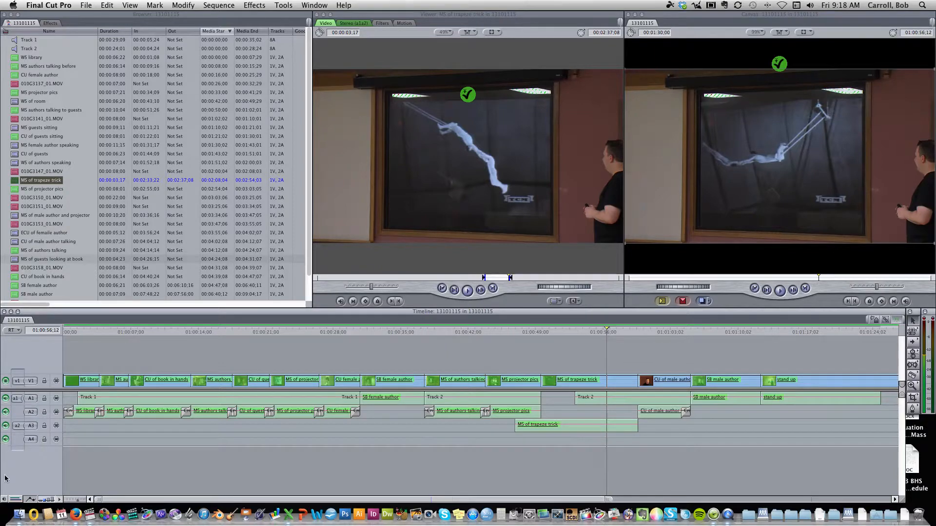
left_click(51, 501)
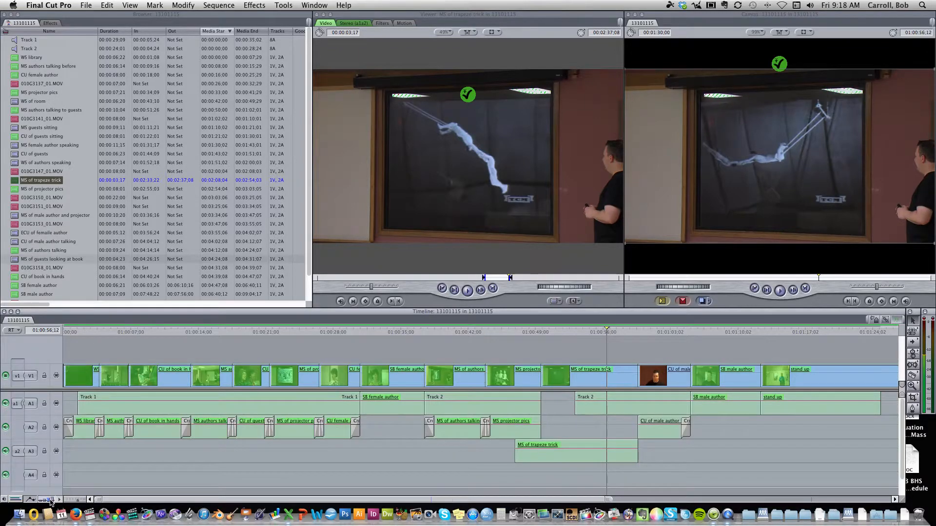
left_click(54, 501)
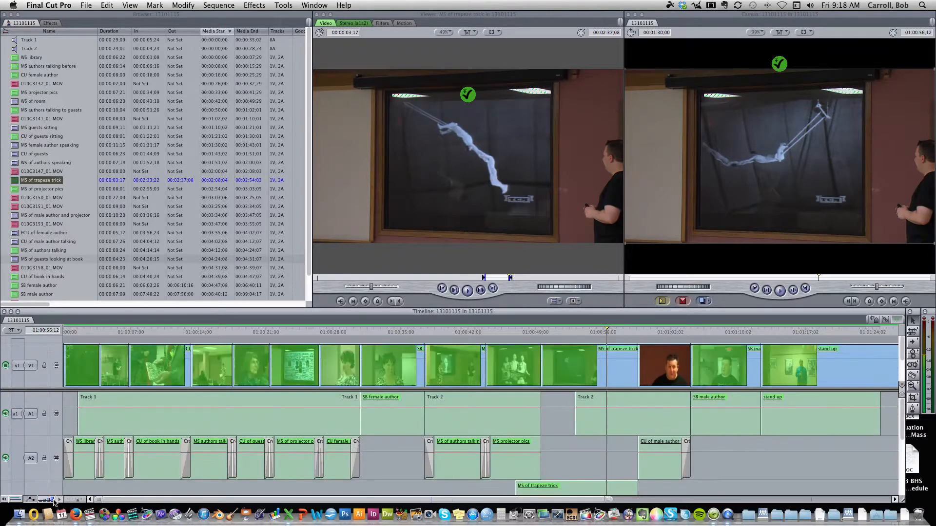
- Add two volume keyframes to the A3 trapeze audio, one on each side of where the second Track 2 section begins
scroll(554, 439, "down", 3)
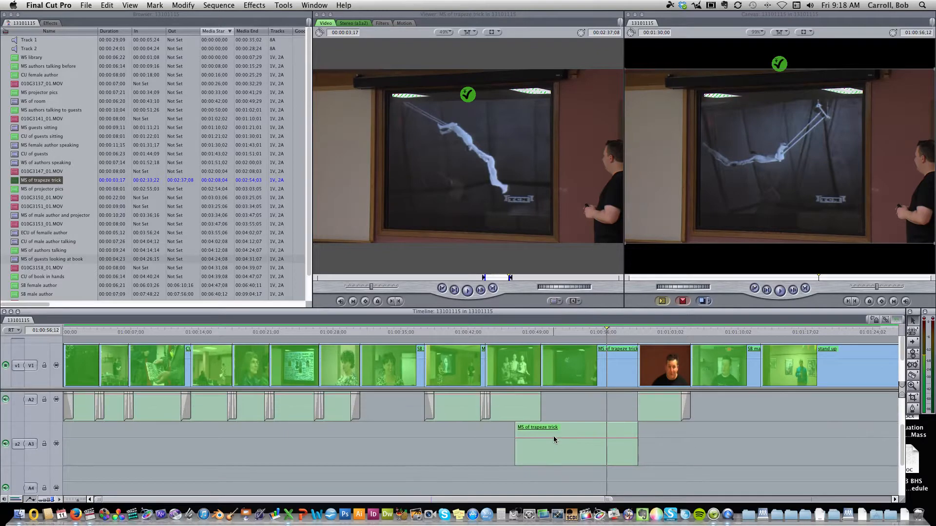
scroll(553, 436, "up", 1)
left_click(576, 330)
scroll(588, 391, "down", 3)
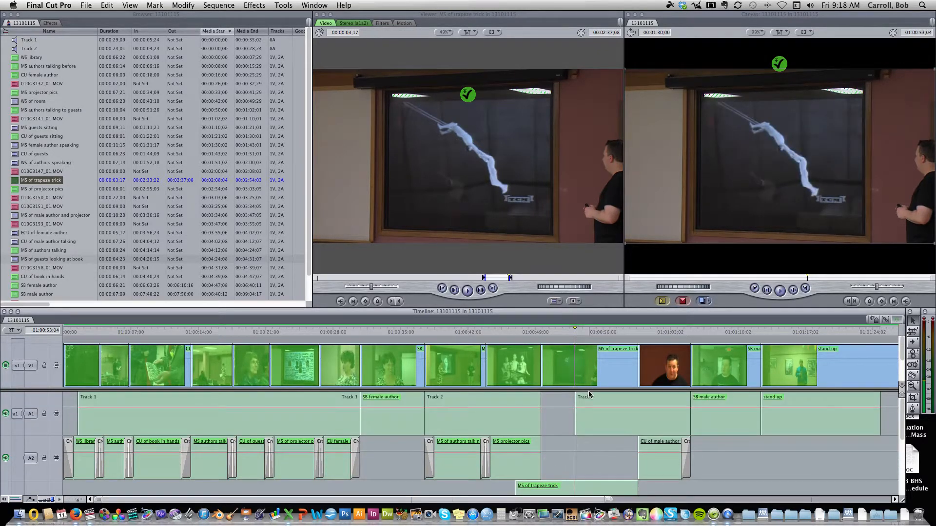
scroll(589, 391, "up", 1)
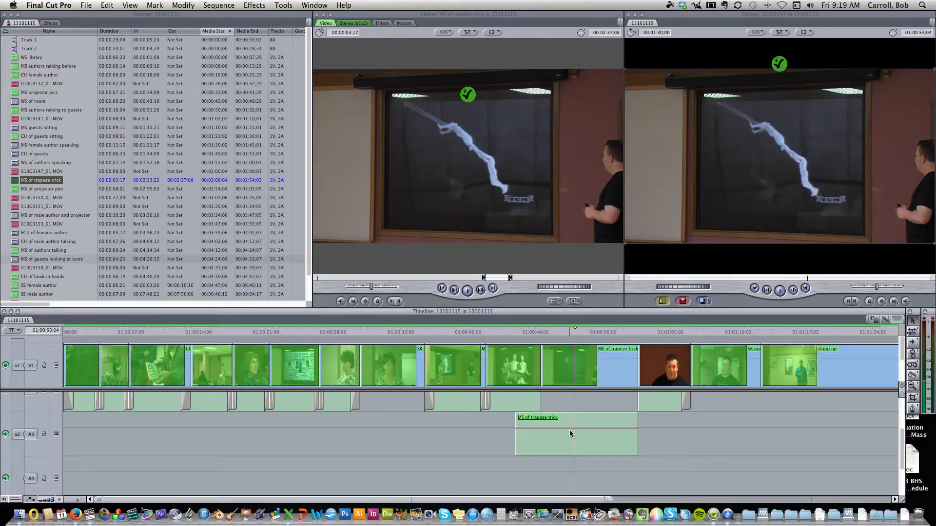
key("p")
left_click(569, 429)
left_click(585, 429)
- Add two volume keyframes to the A3 trapeze audio around the point where the first Track 2 section ends
scroll(583, 406, "up", 3)
left_click(538, 332)
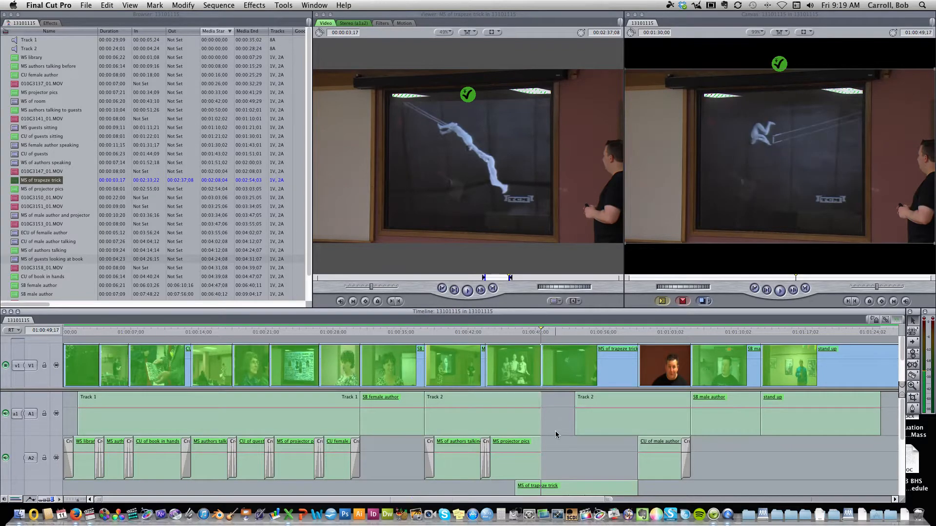
scroll(554, 431, "down", 3)
left_click(546, 458, "alt")
left_click(535, 462)
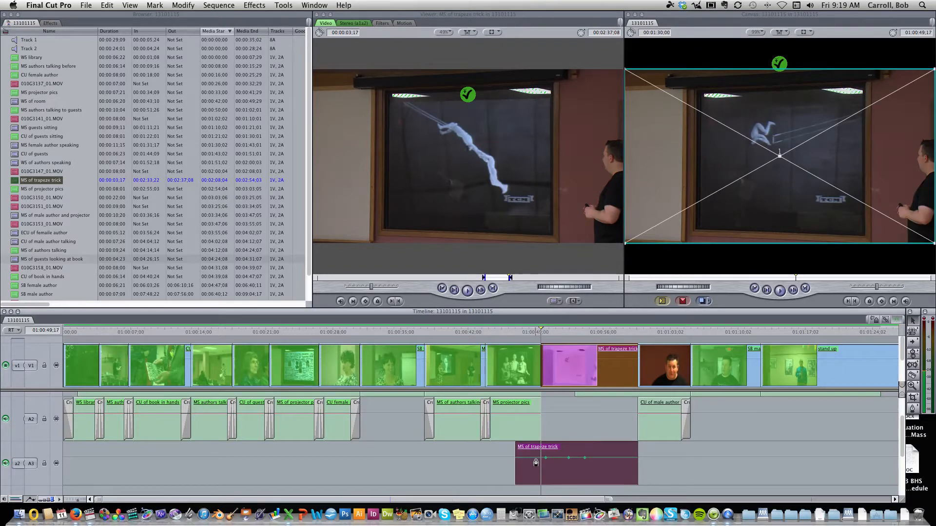
left_click(697, 462)
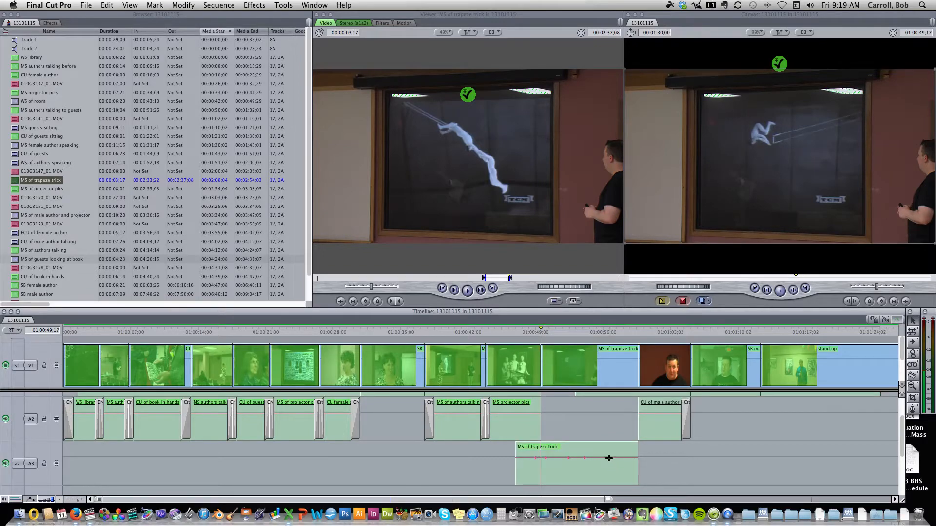
- Lower the A3 trapeze audio level before the first keyframe and after the last one, and play back the fades
left_click_drag(609, 458, 609, 472)
left_click_drag(528, 459, 527, 472)
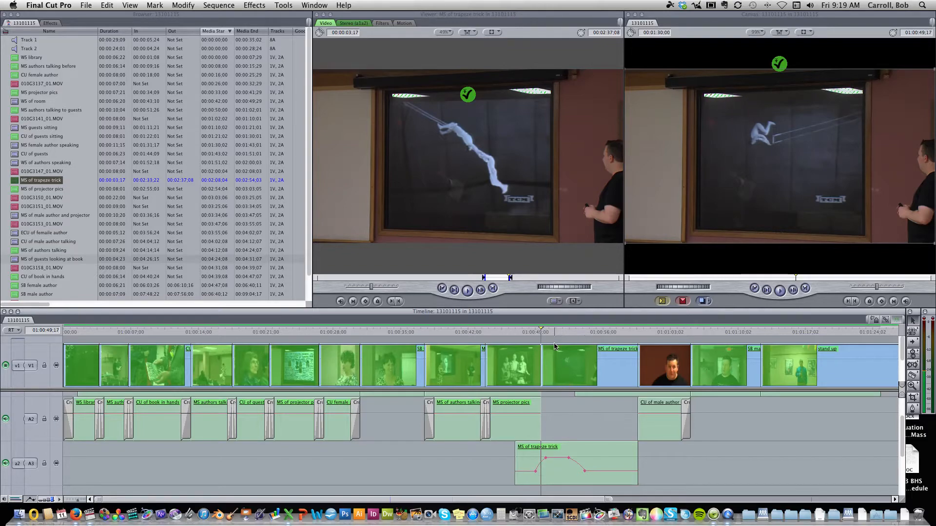
left_click_drag(528, 333, 515, 333)
key("space")
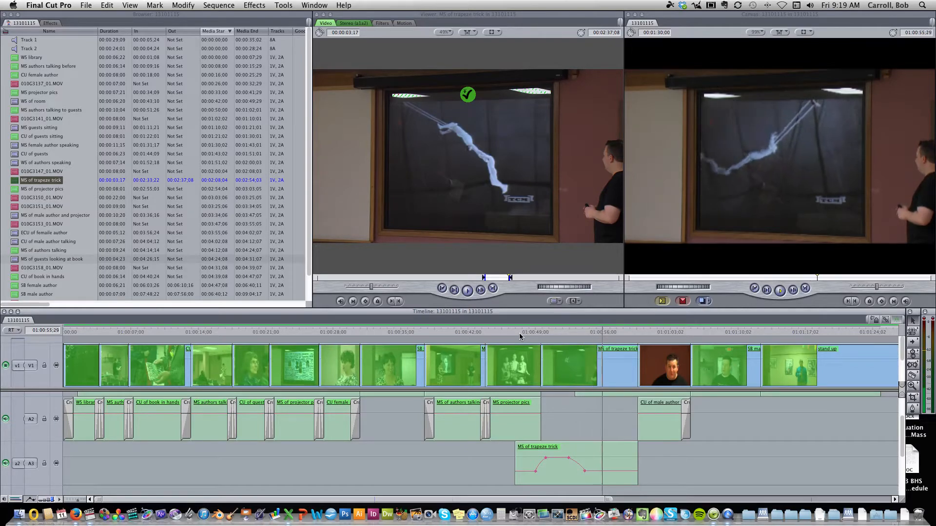
- Apply normalization gain of -12 dBFS to the MS of trapeze trick audio on A3
left_click(588, 451)
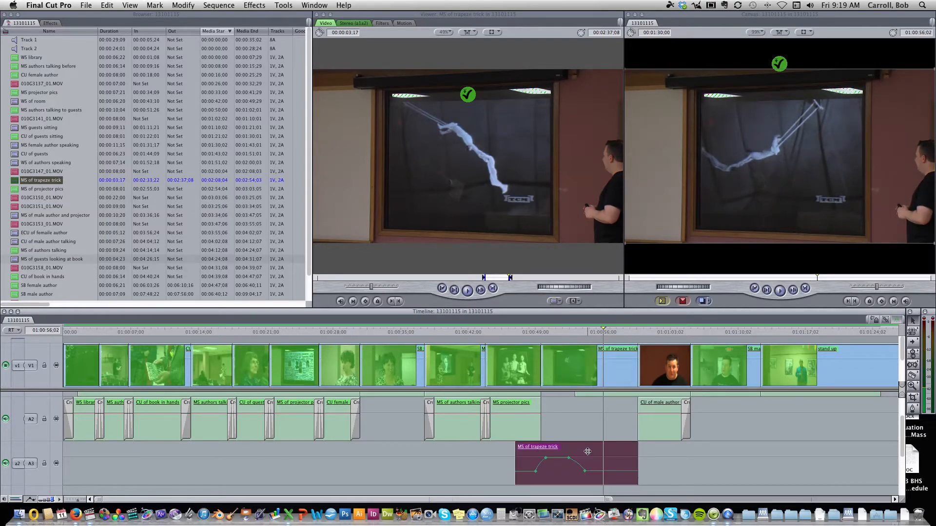
key("alt+super+l")
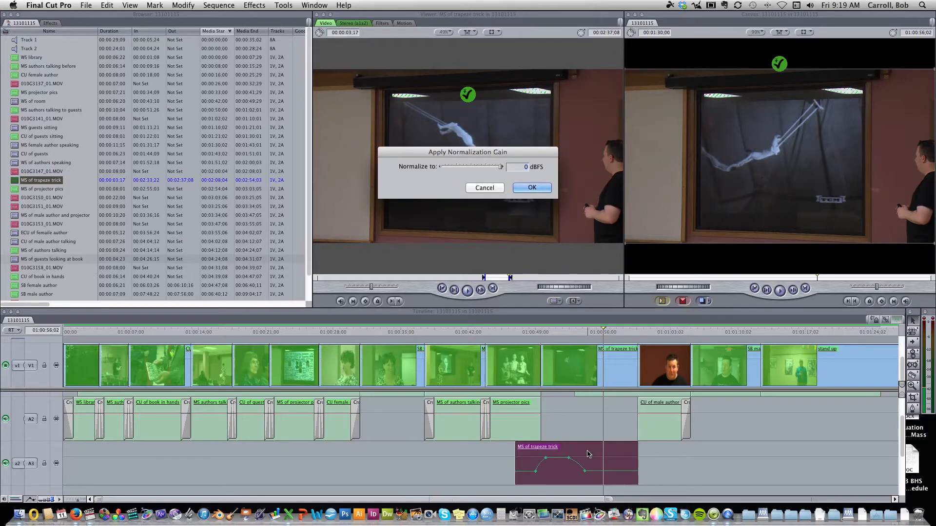
type("-12")
key("Return")
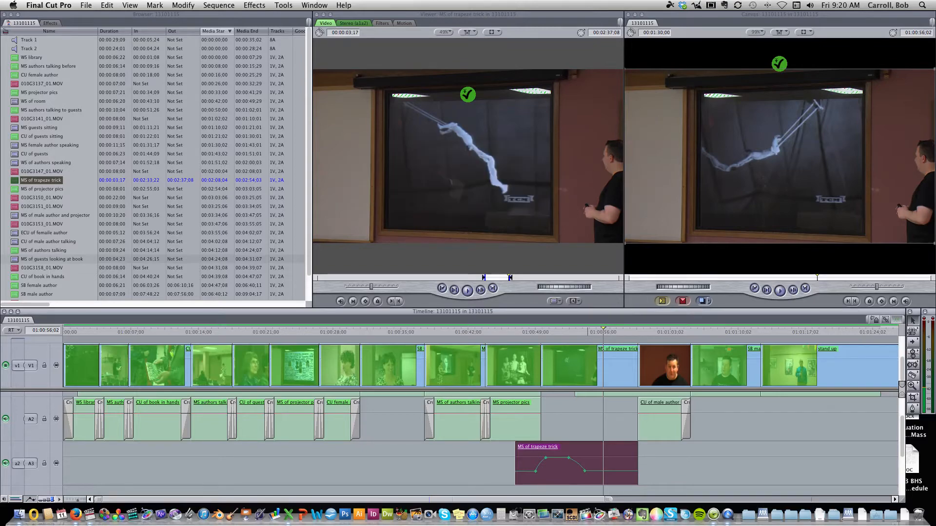
- Play the sequence from around the start of MS projector pics through the trapeze shot to check the audio mix
left_click(495, 328)
key("space")
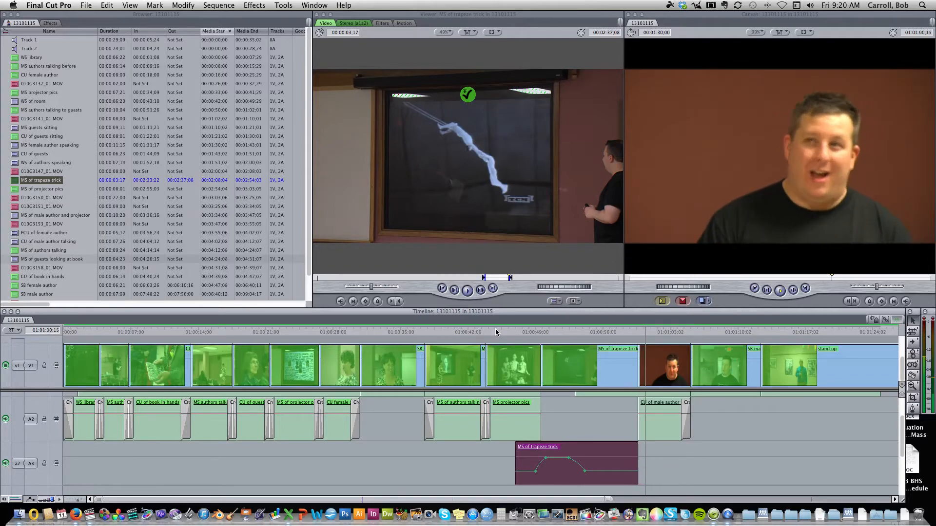
key("space")
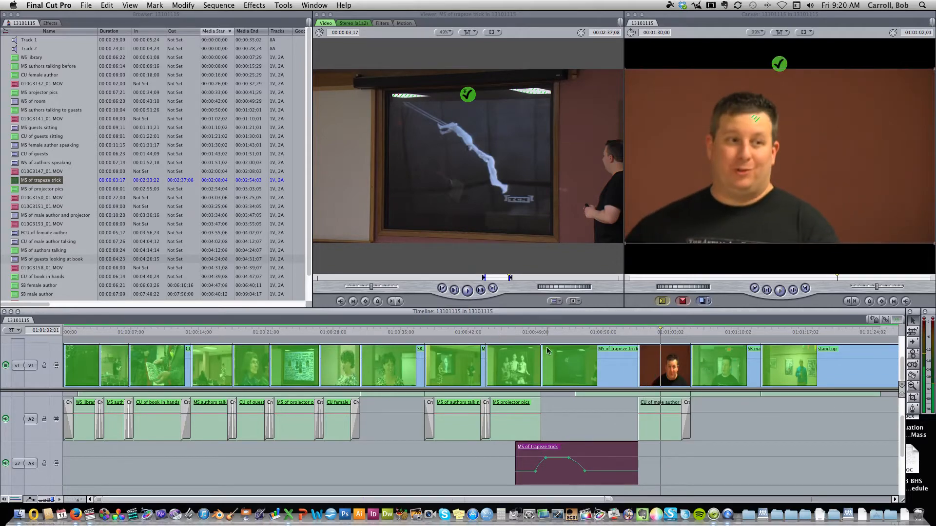
scroll(635, 425, "up", 2)
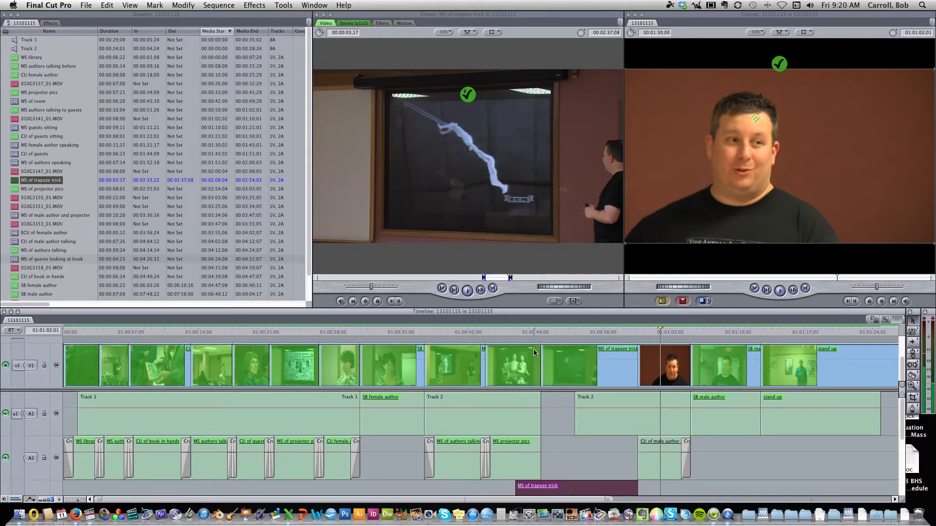
left_click(485, 331)
key("space")
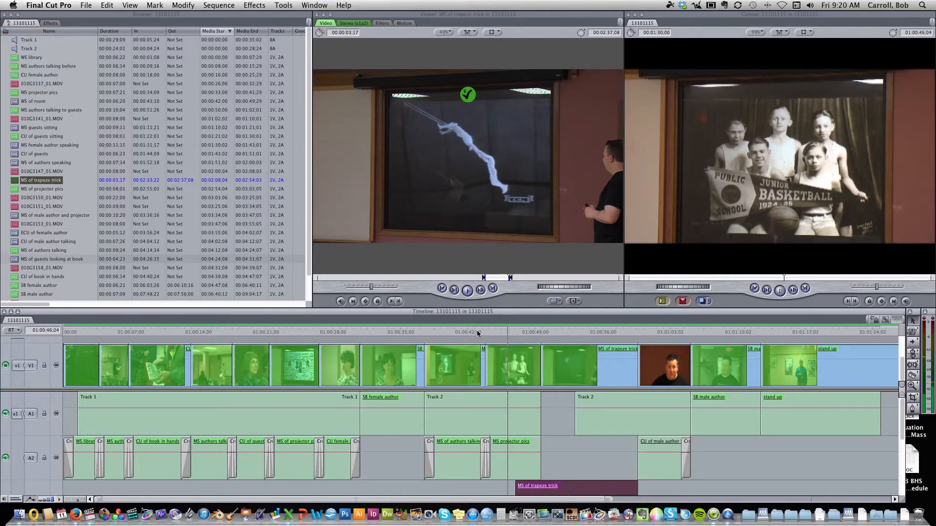
- Roll the V1 edit between MS projector pics and MS of trapeze trick back to 01:00:47;10, and return to the start of MS projector pics
key("space")
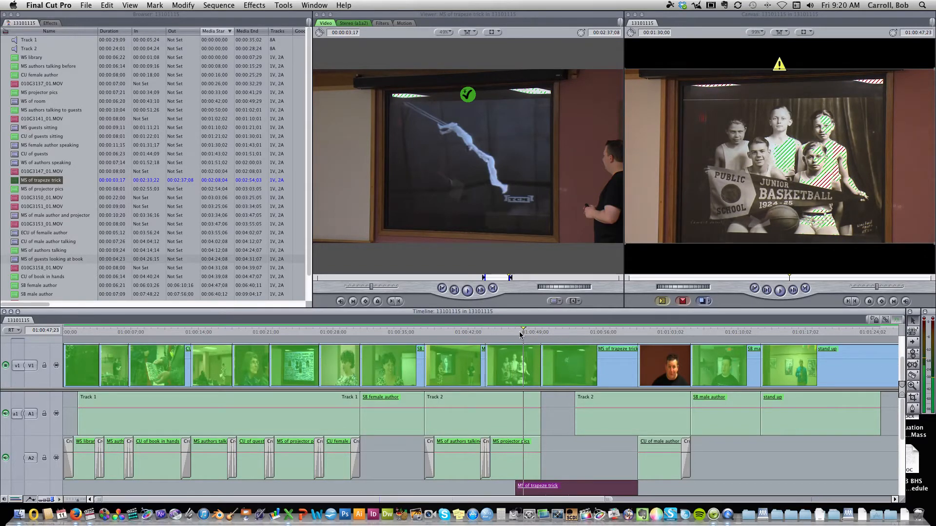
left_click(507, 329)
key("space")
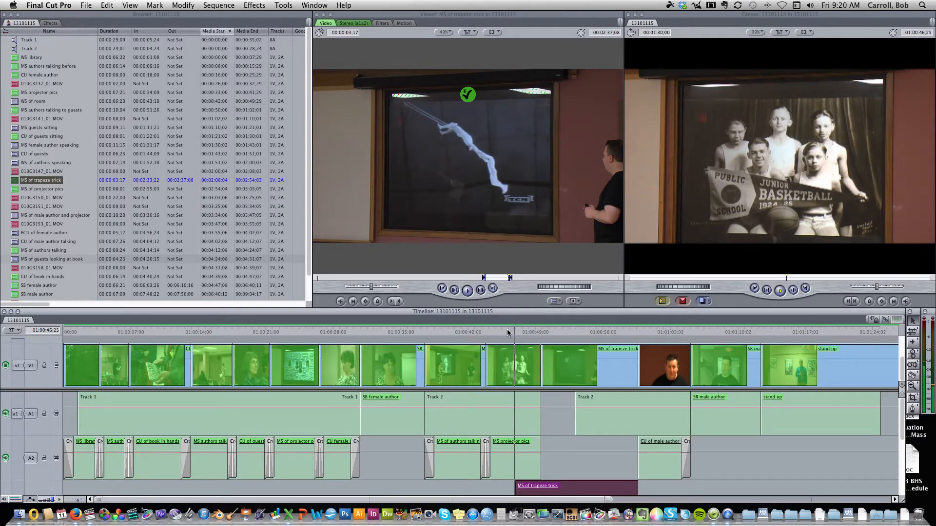
key("space")
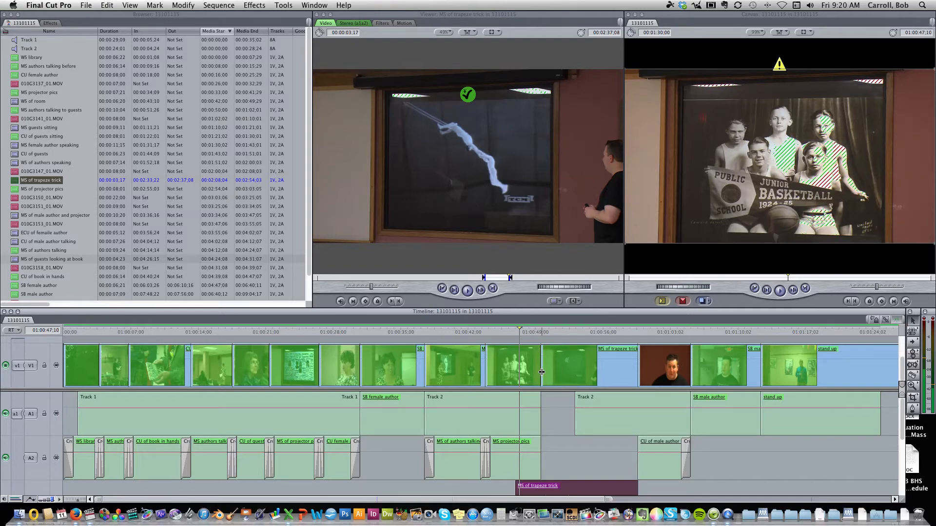
left_click(541, 372)
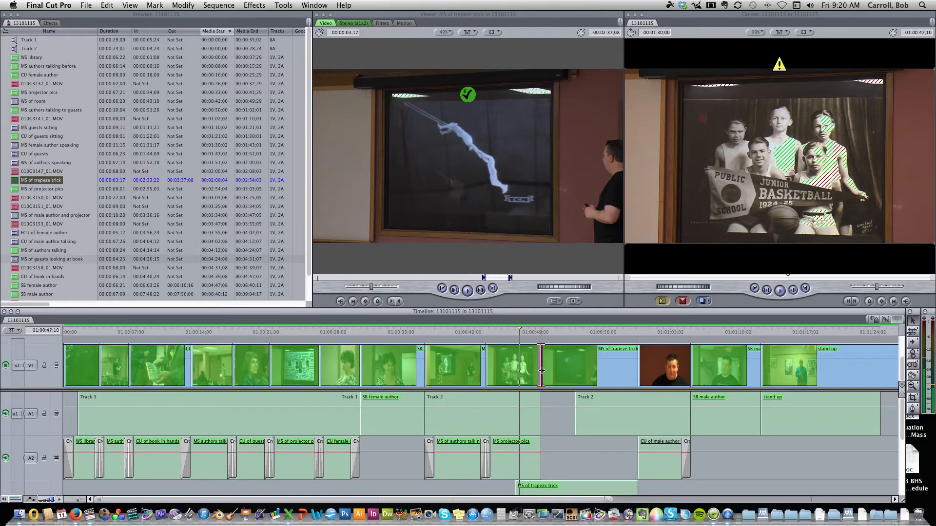
key("e")
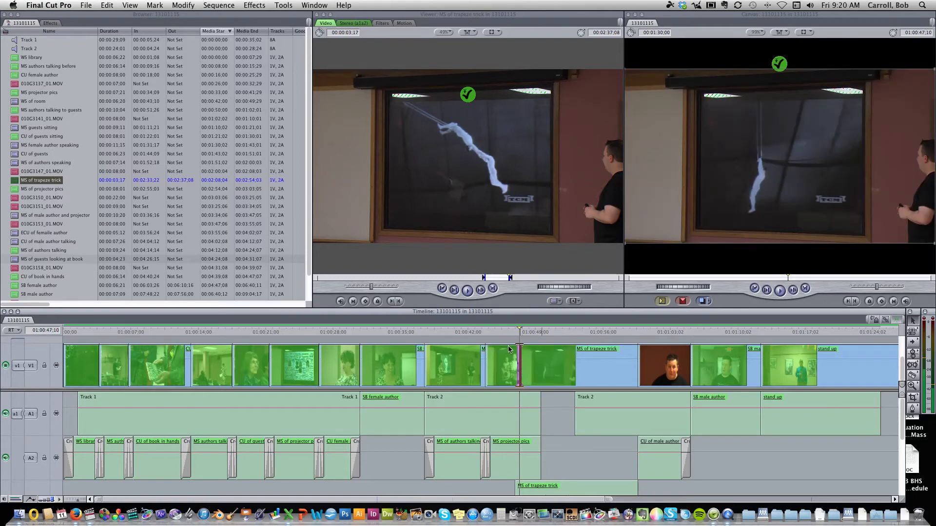
left_click(493, 329)
key("e")
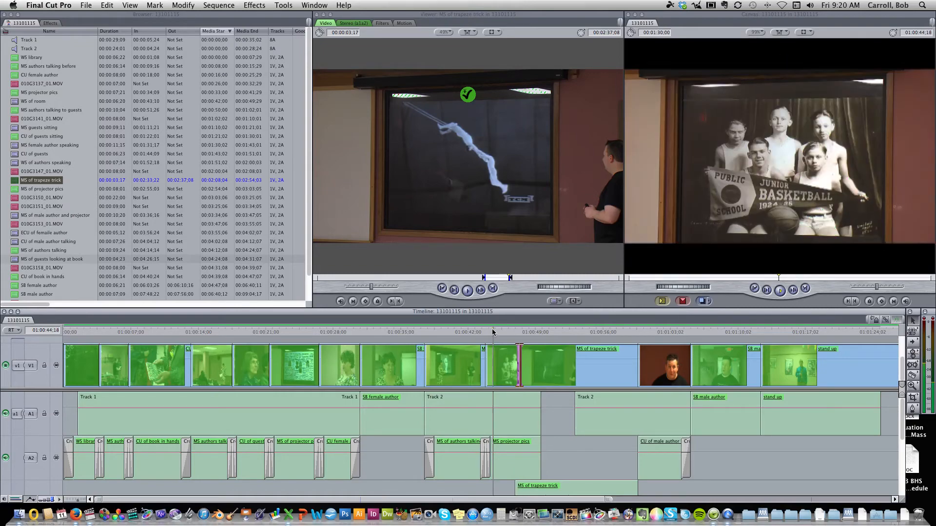